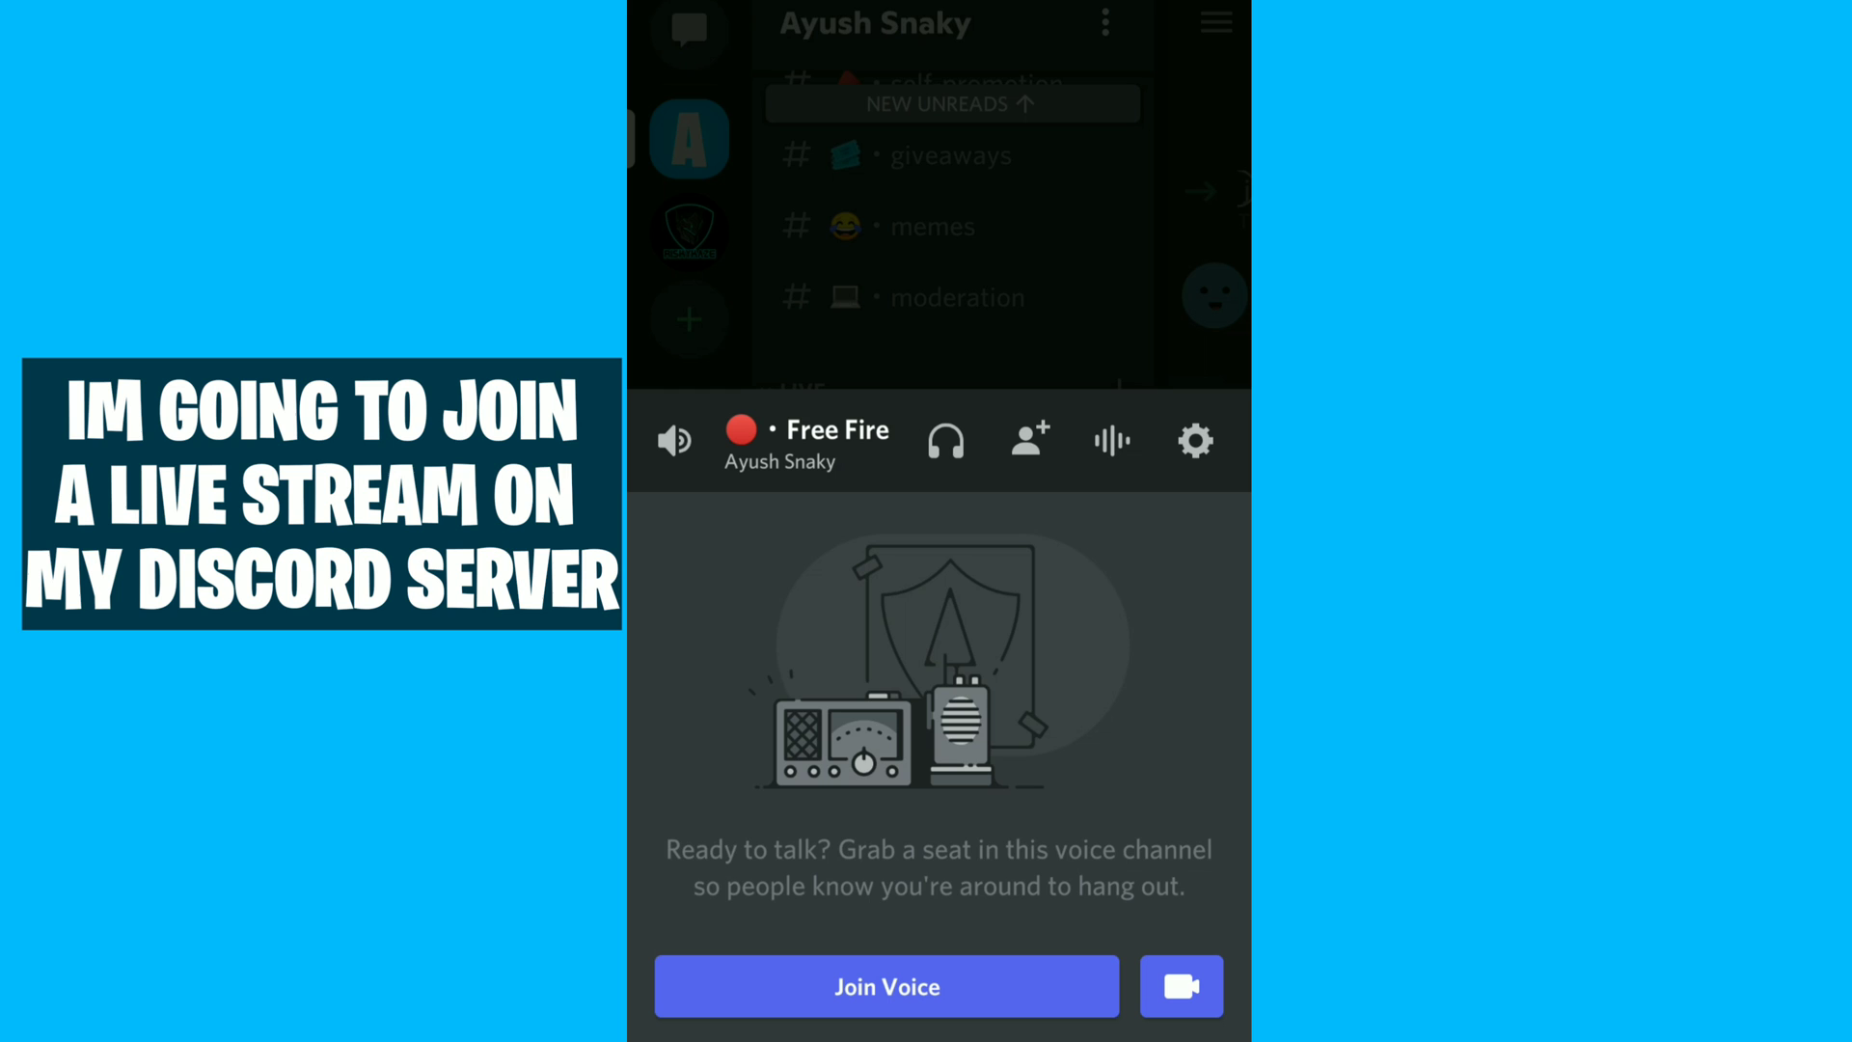
Step: Join the Free Fire voice channel and Tech's live stream, then update Discord Beta in the Play Store
left_click(887, 986)
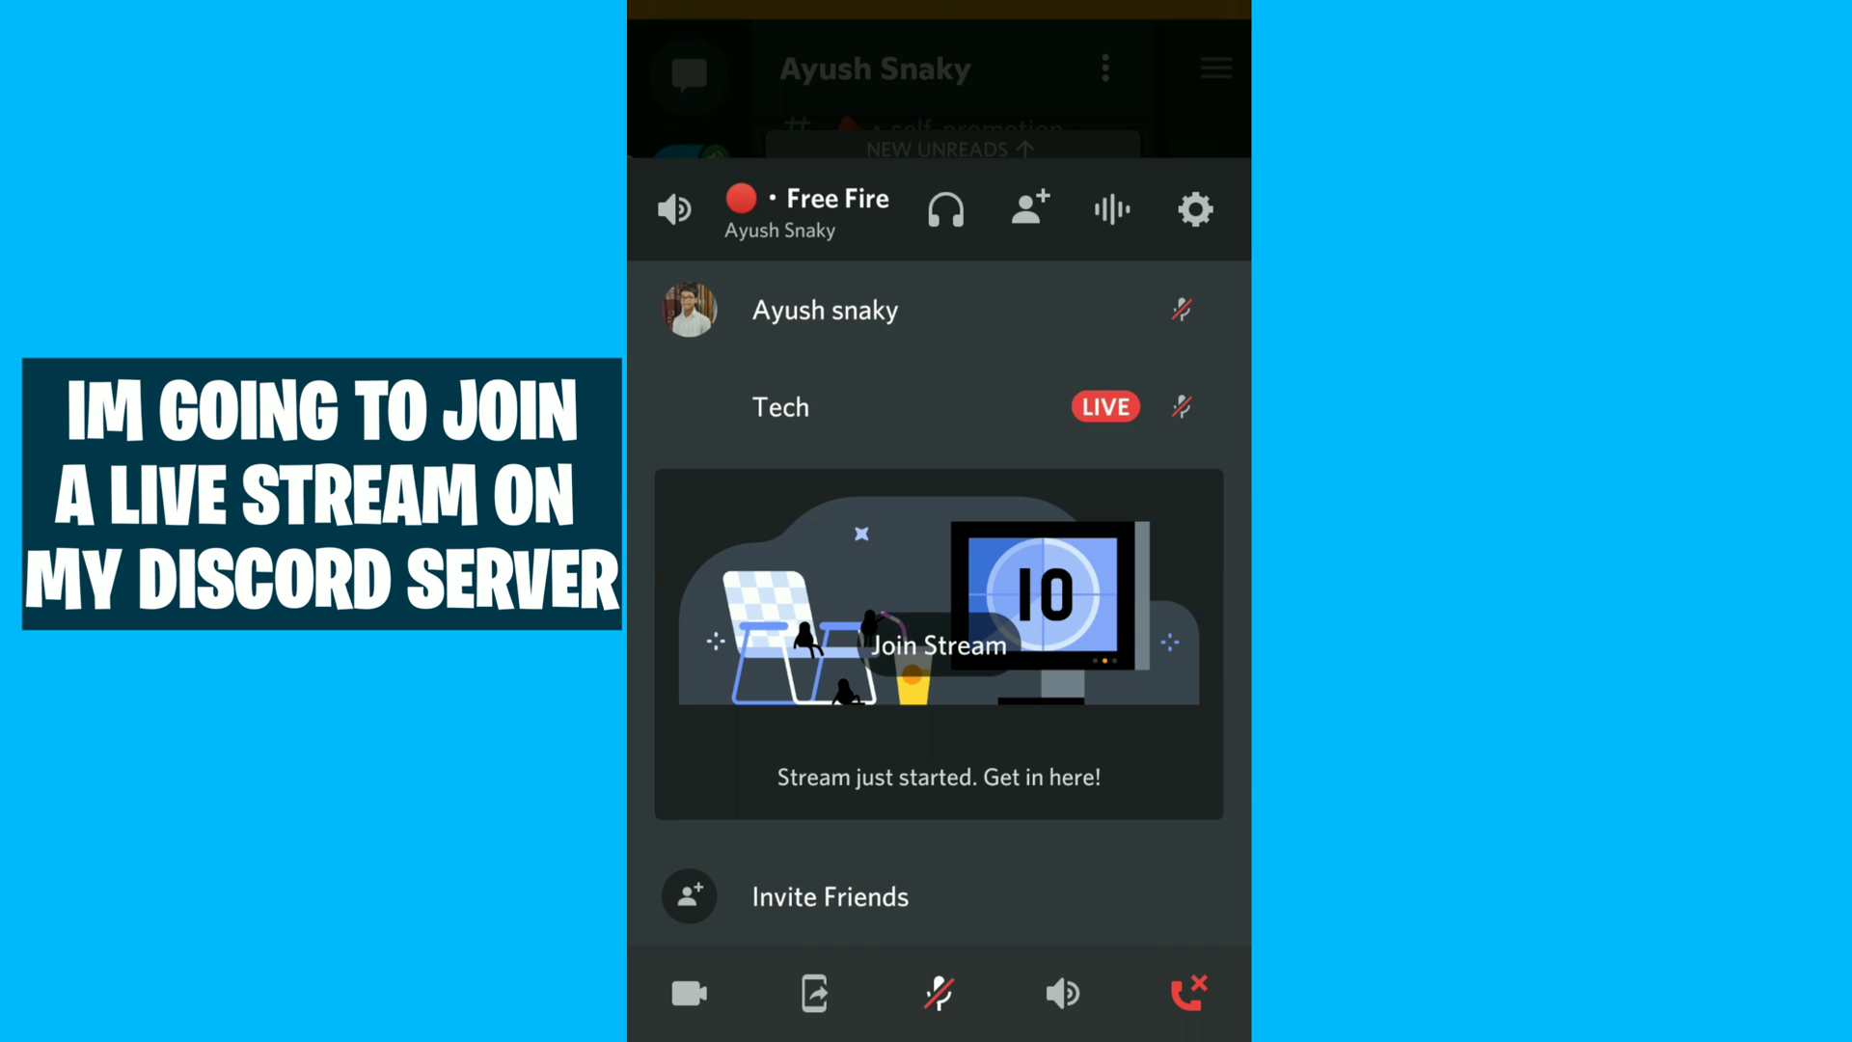
left_click(938, 644)
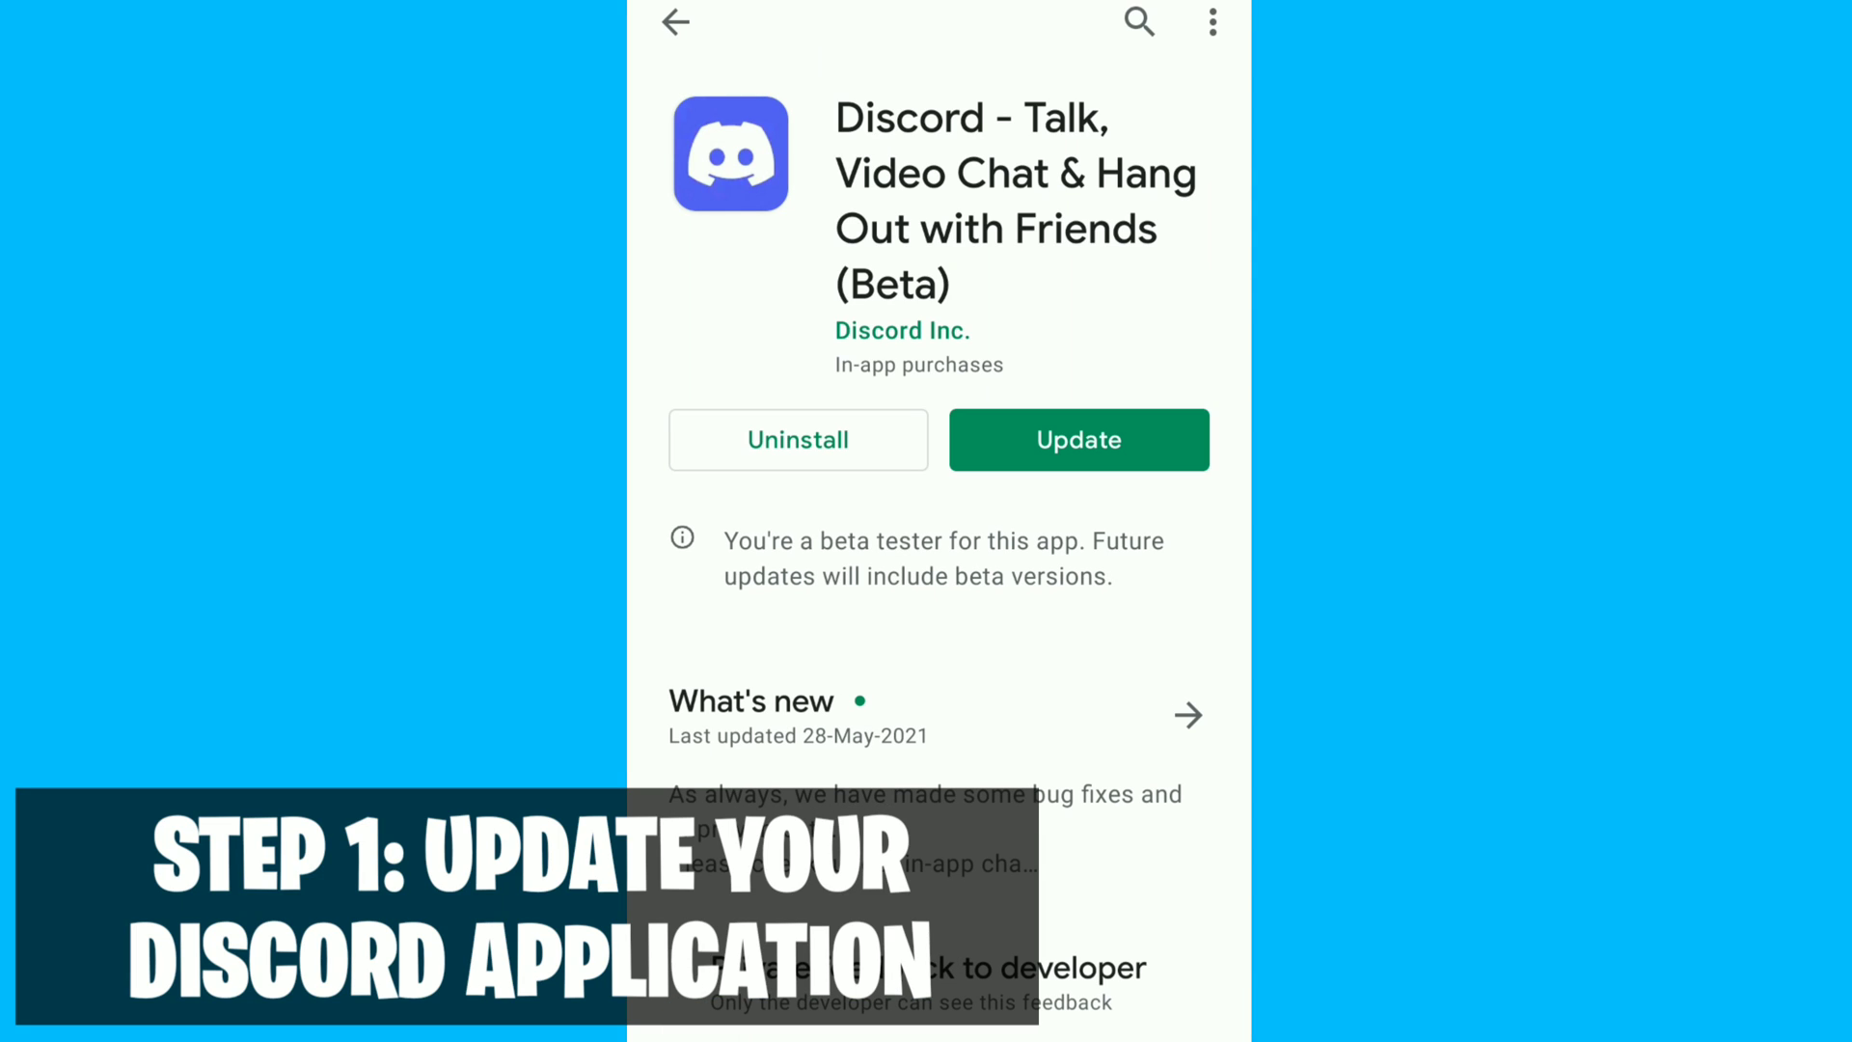
left_click(1080, 441)
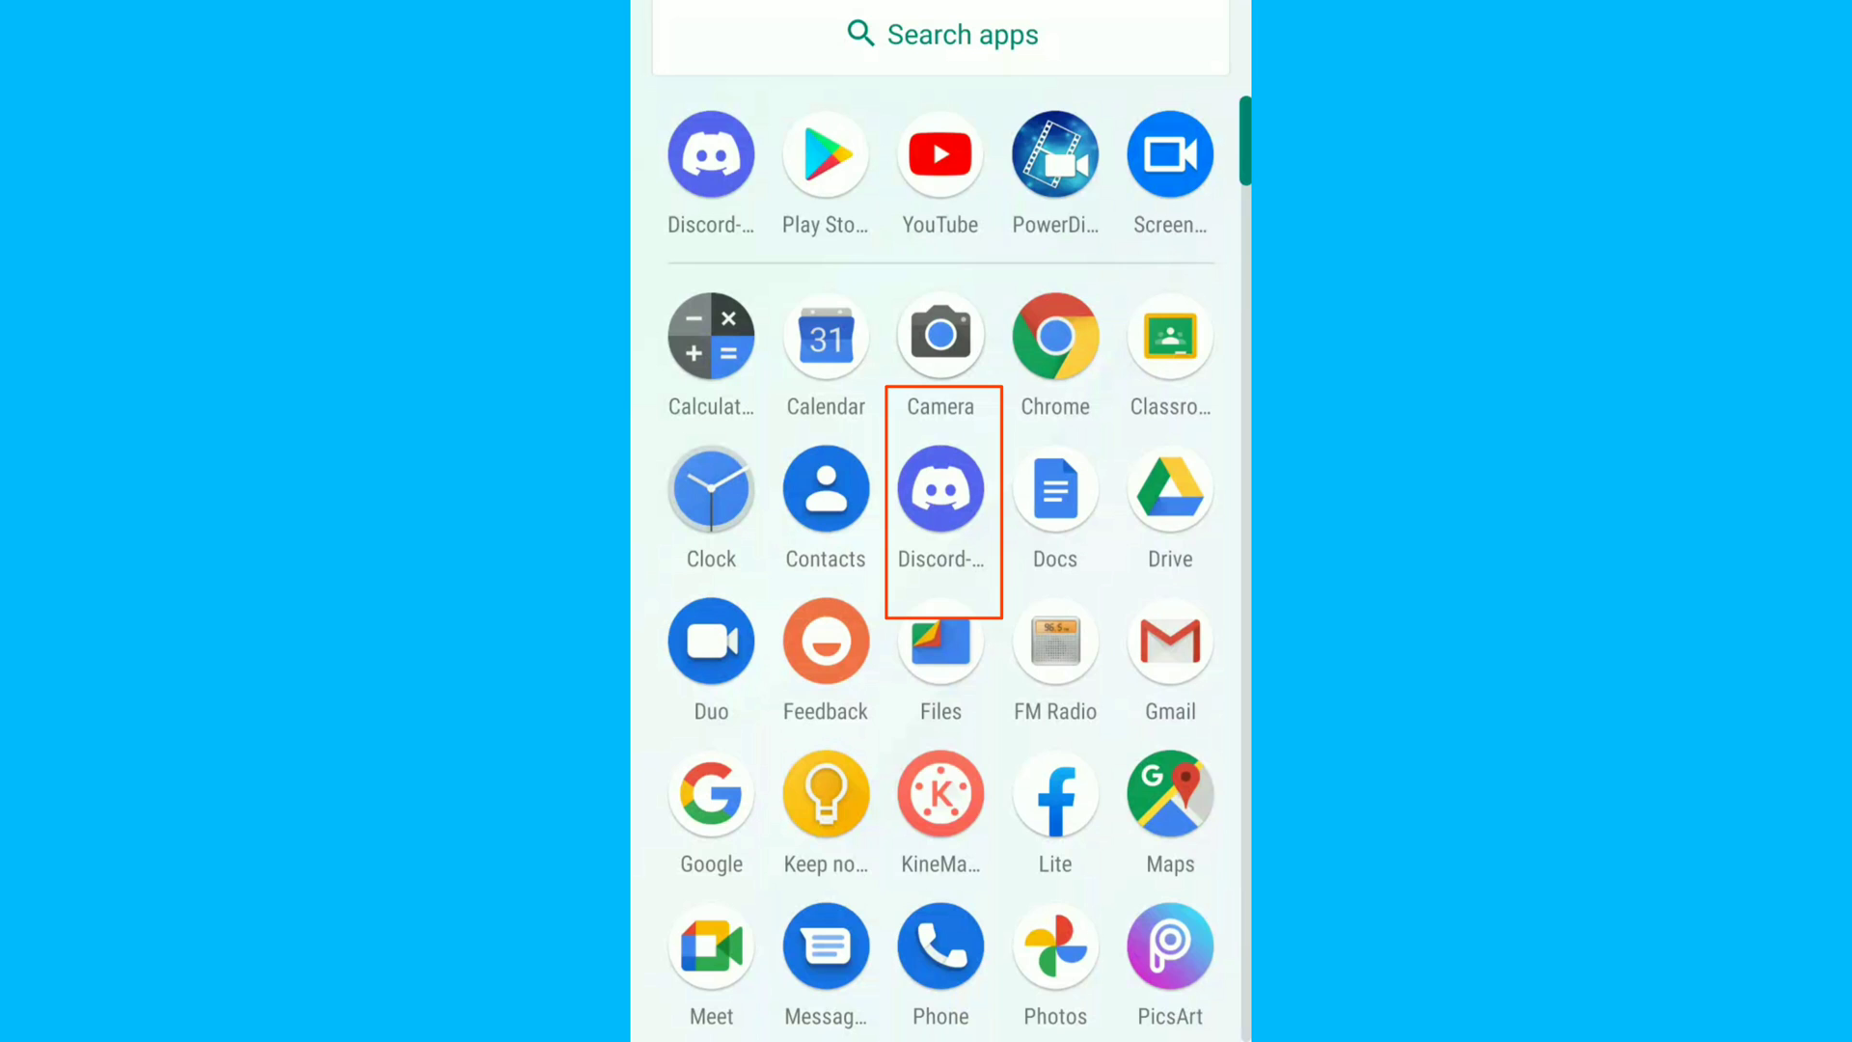
Step: Clear Discord-Beta's cache to 0 B in its storage settings, then reopen the Free Fire channel
left_click(941, 488)
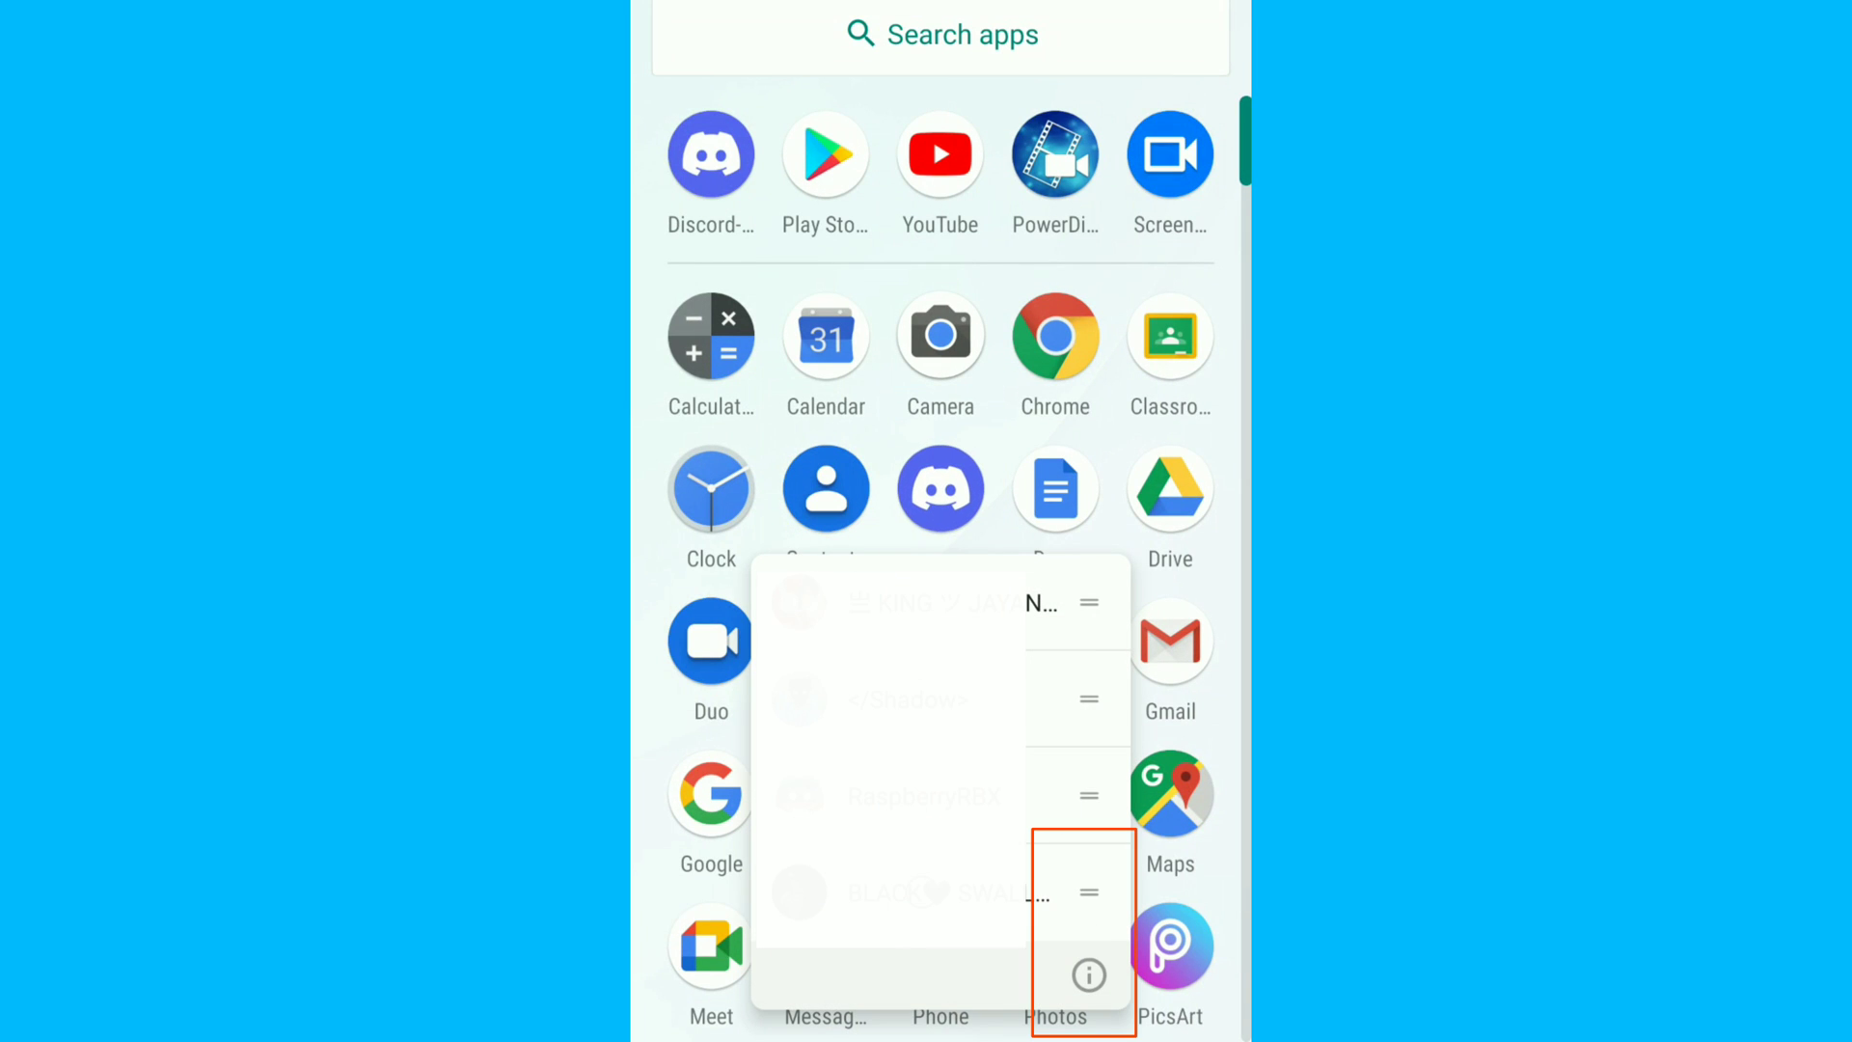
left_click(1088, 975)
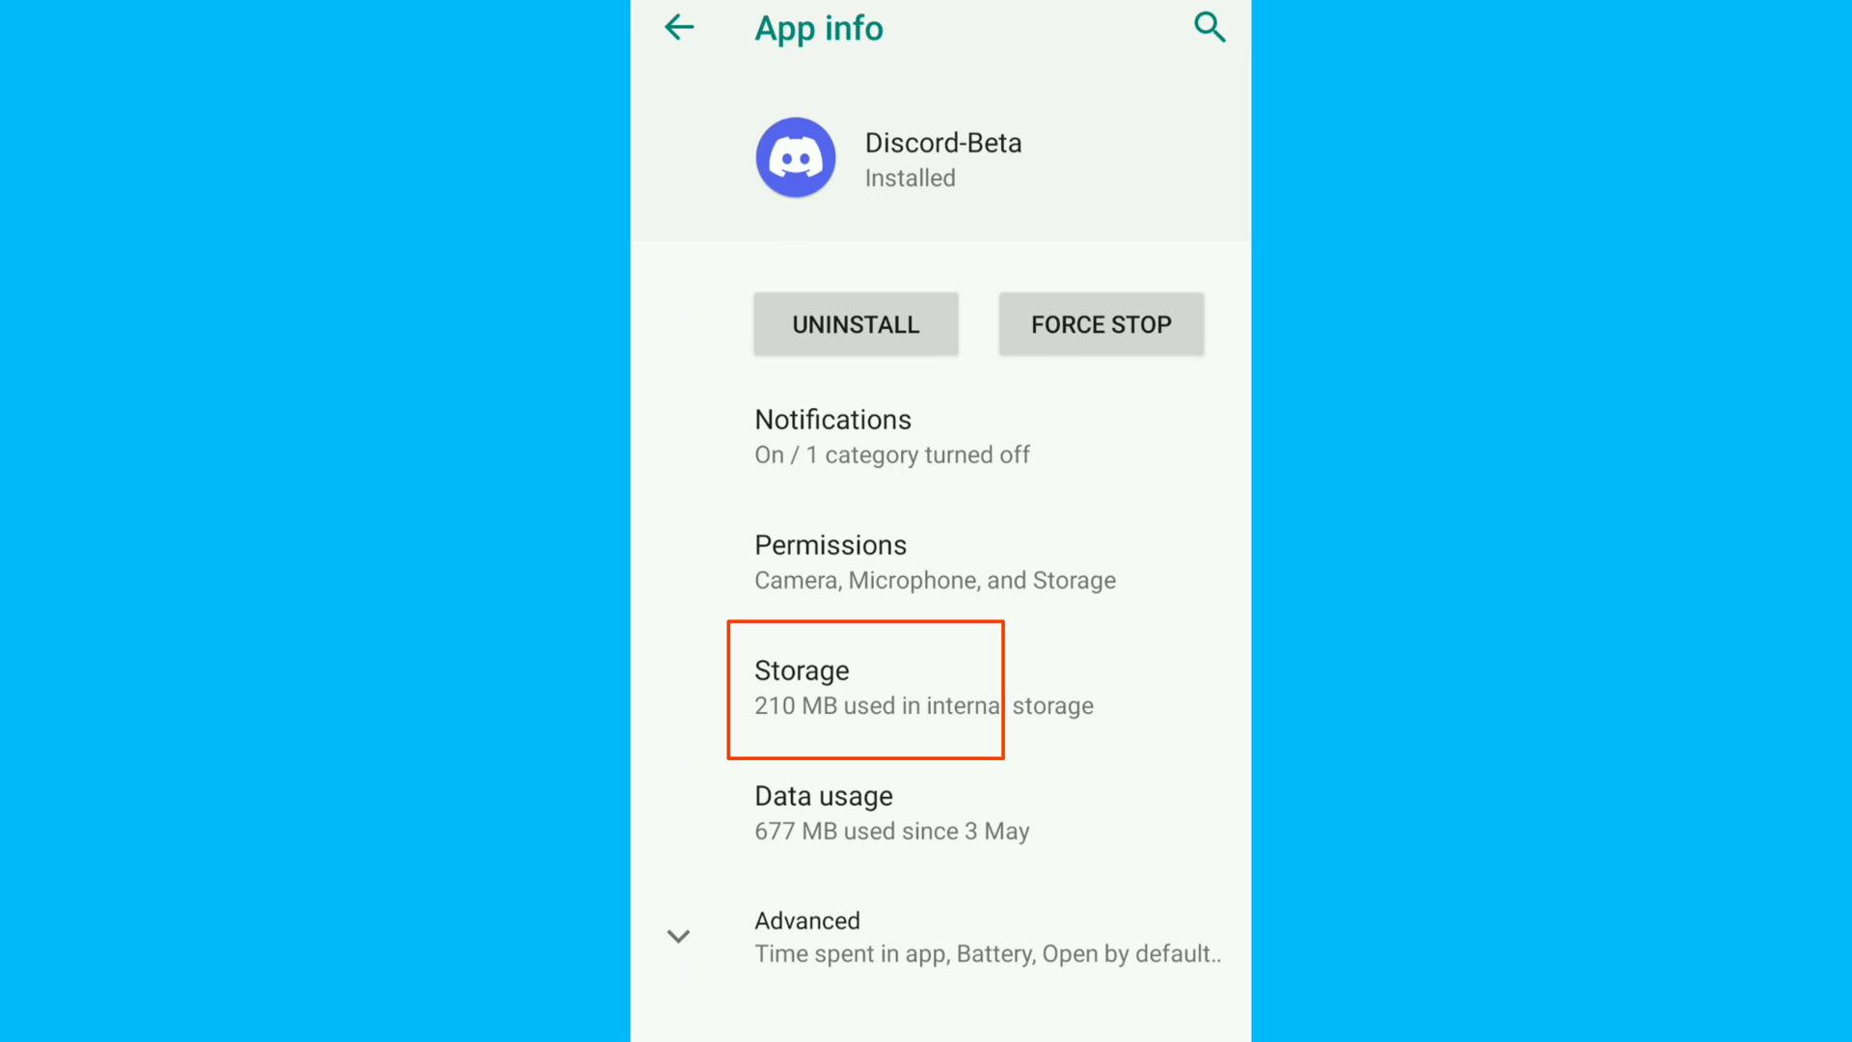
left_click(865, 689)
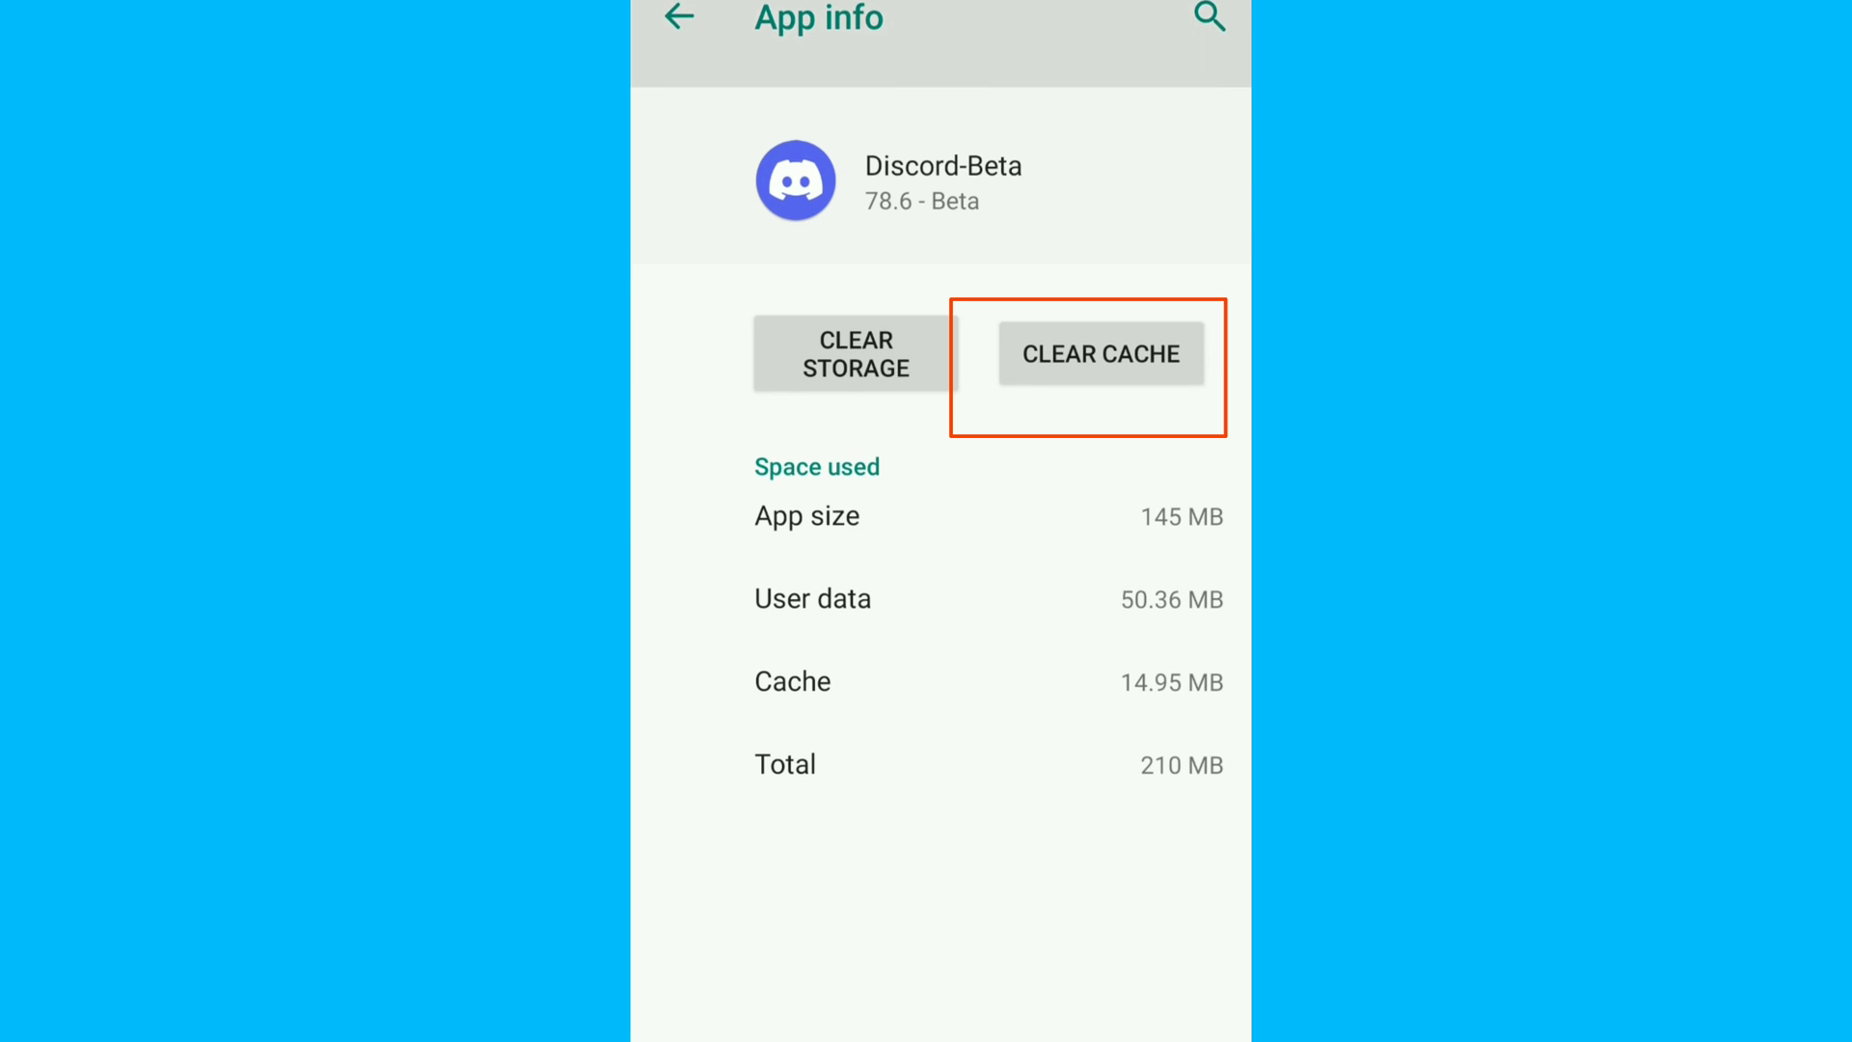
left_click(1102, 325)
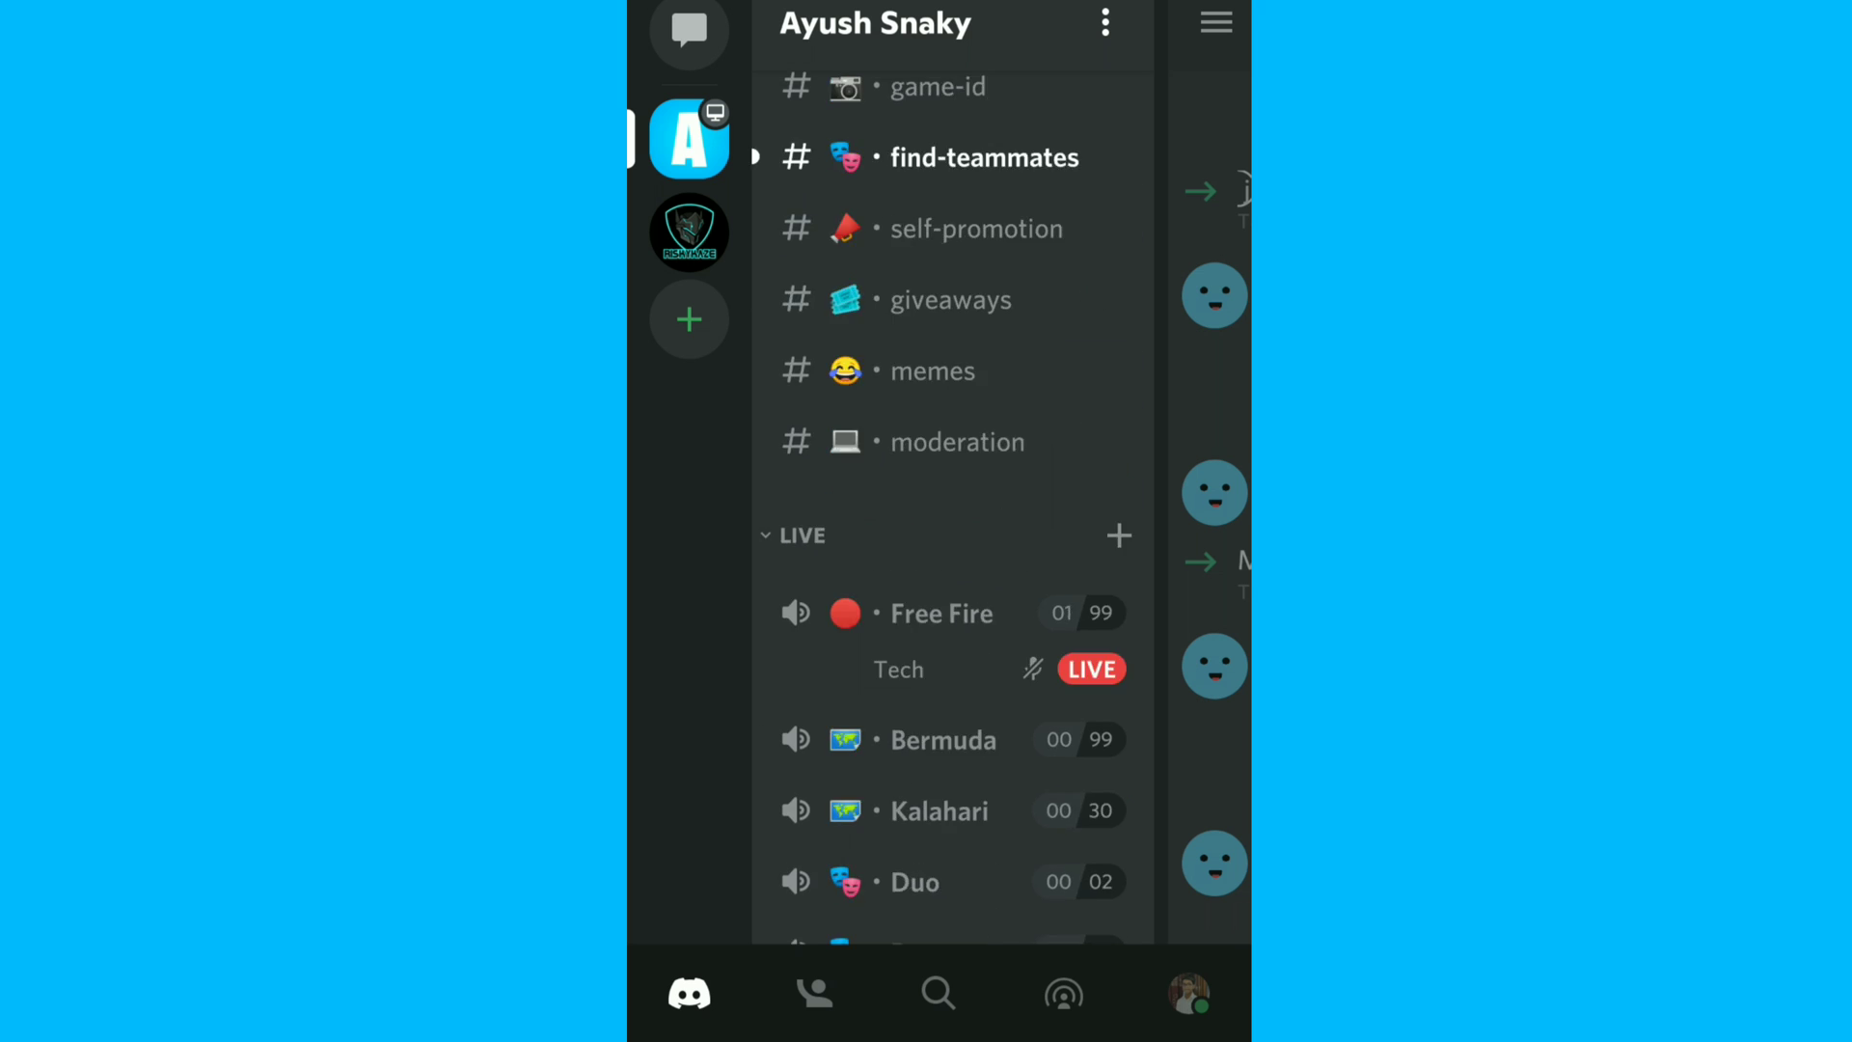
scroll(942, 580, "down", 2)
left_click(942, 492)
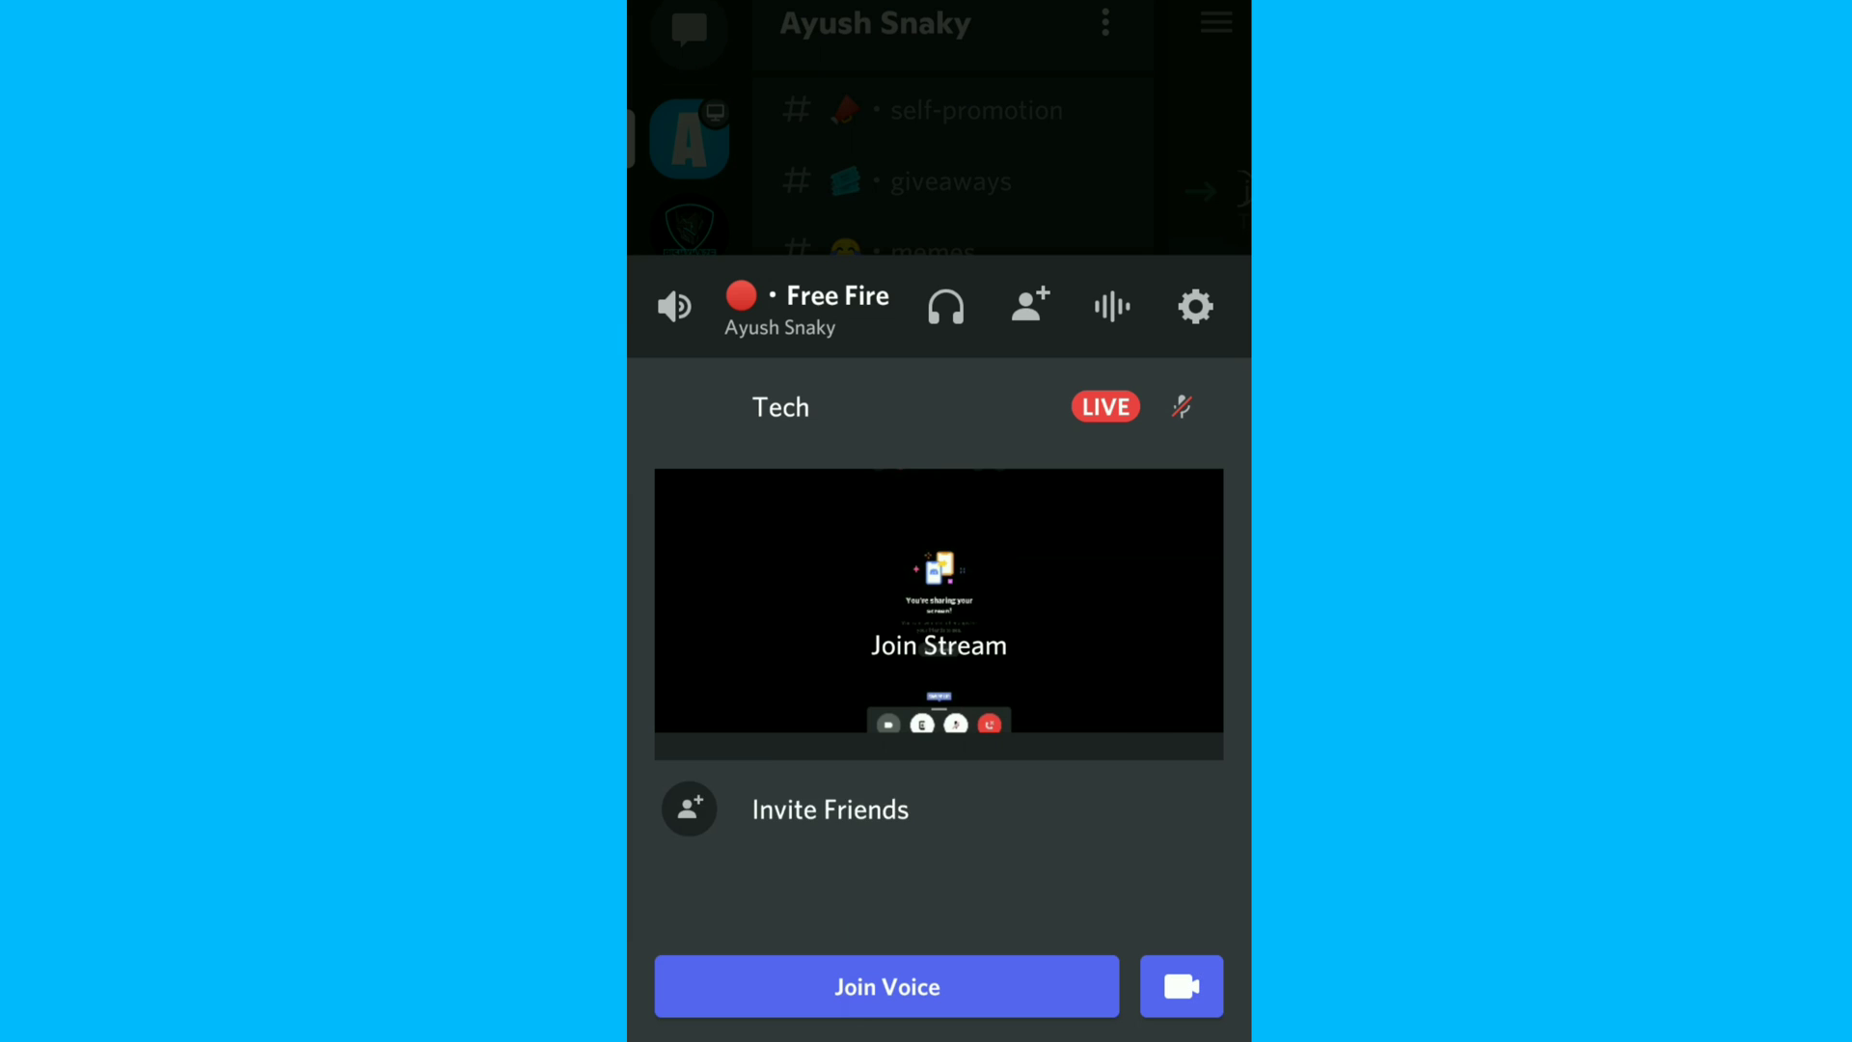